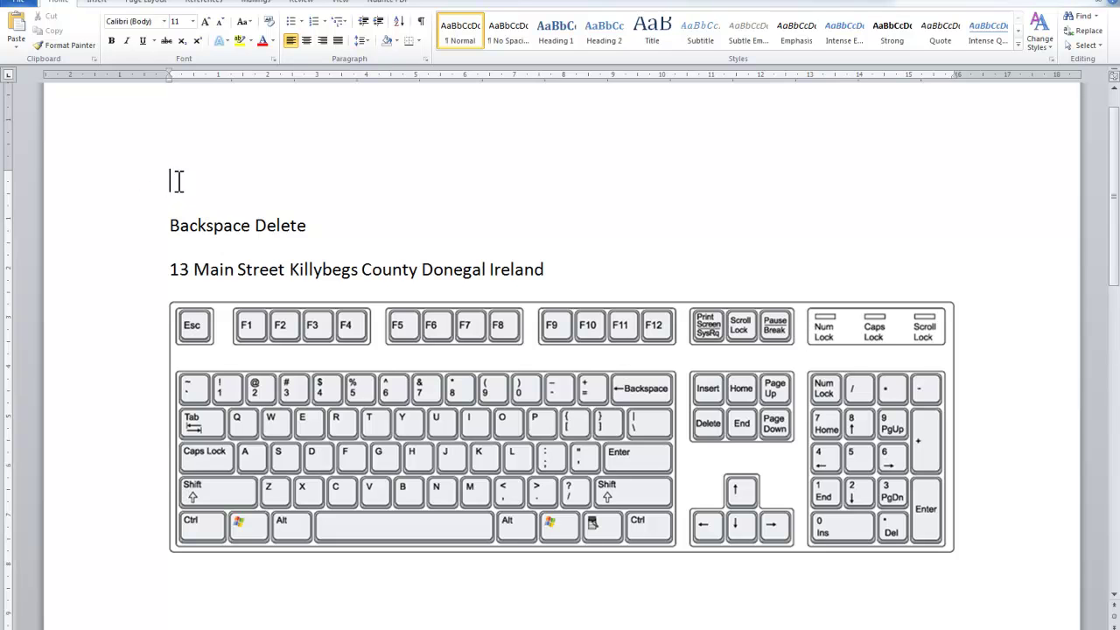
Enter the text "aAbB" on the empty first line and dismiss the Windows color scheme prompt
{"action": "left_click", "coordinate": [172, 181]}
{"action": "type", "text": "bB"}
{"action": "left_click", "coordinate": [252, 227]}
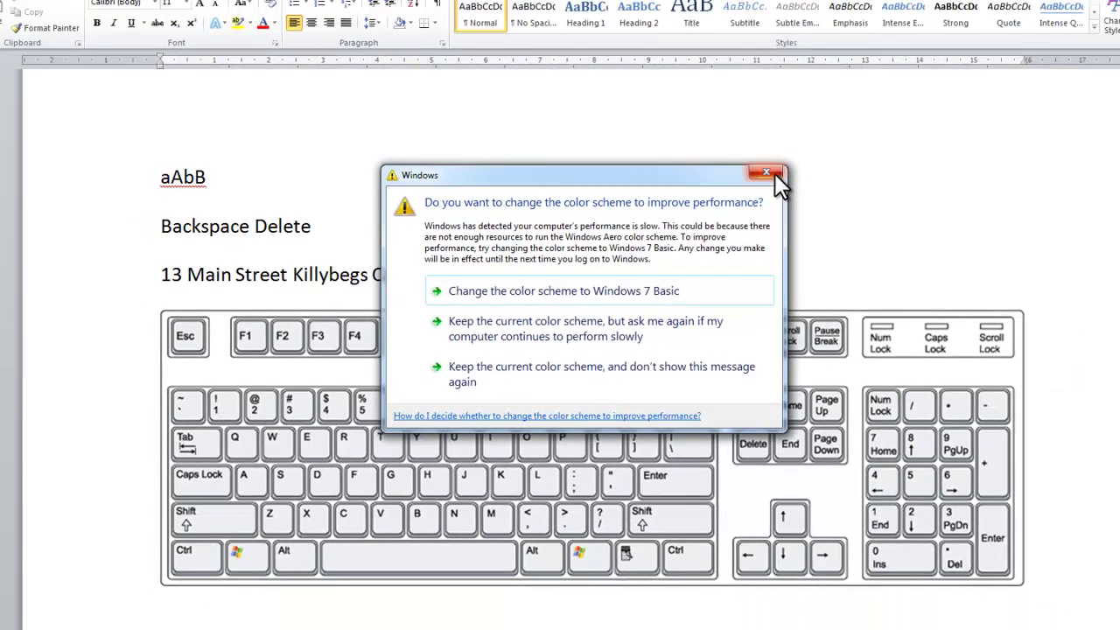
{"action": "left_click", "coordinate": [773, 172]}
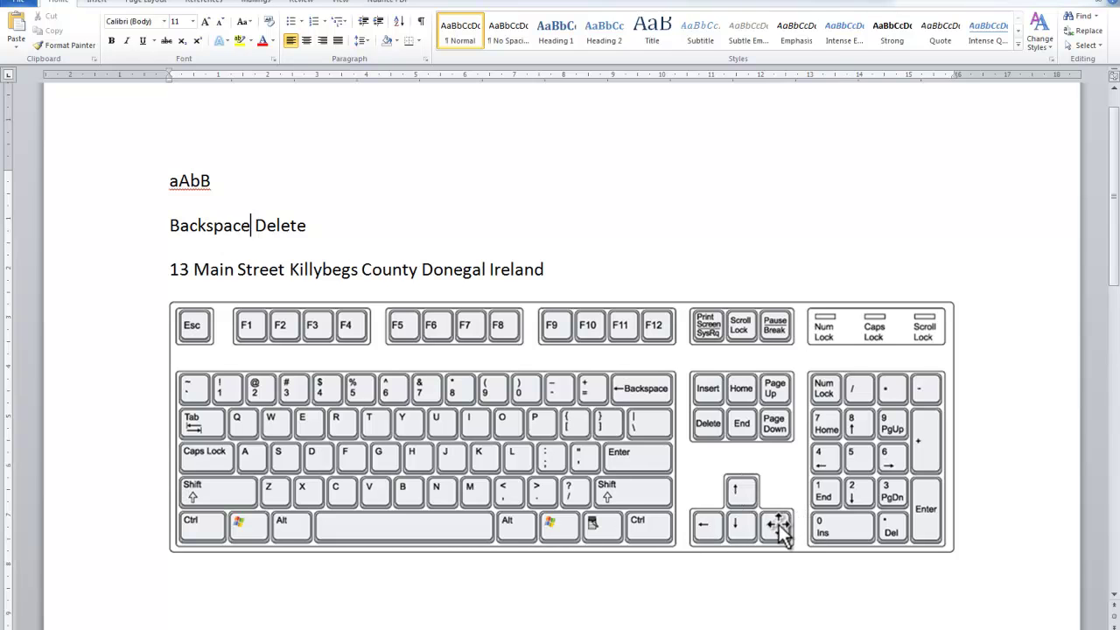
Move the insertion point between lines and character by character backward and forward through the text
{"action": "key", "text": "Up"}
{"action": "key", "text": "Down"}
{"action": "key", "text": "Down"}
{"action": "key", "text": "Left"}
{"action": "key", "text": "Left"}
{"action": "key", "text": "Left"}
{"action": "key", "text": "Left"}
{"action": "key", "text": "Left"}
{"action": "key", "text": "Right"}
{"action": "key", "text": "Right"}
{"action": "key", "text": "Right"}
{"action": "key", "text": "Right"}
{"action": "key", "text": "Right"}
{"action": "key", "text": "Right"}
{"action": "key", "text": "Right"}
{"action": "key", "text": "Right"}
{"action": "key", "text": "Right"}
{"action": "key", "text": "Right"}
{"action": "key", "text": "Right"}
{"action": "key", "text": "Right"}
{"action": "key", "text": "Right"}
{"action": "key", "text": "Right"}
{"action": "key", "text": "Right"}
{"action": "key", "text": "Right"}
{"action": "key", "text": "Right"}
{"action": "key", "text": "Right"}
{"action": "key", "text": "Right"}
{"action": "key", "text": "Right"}
{"action": "key", "text": "Right"}
{"action": "key", "text": "Right"}
{"action": "key", "text": "Right"}
{"action": "key", "text": "Right"}
{"action": "key", "text": "Right"}
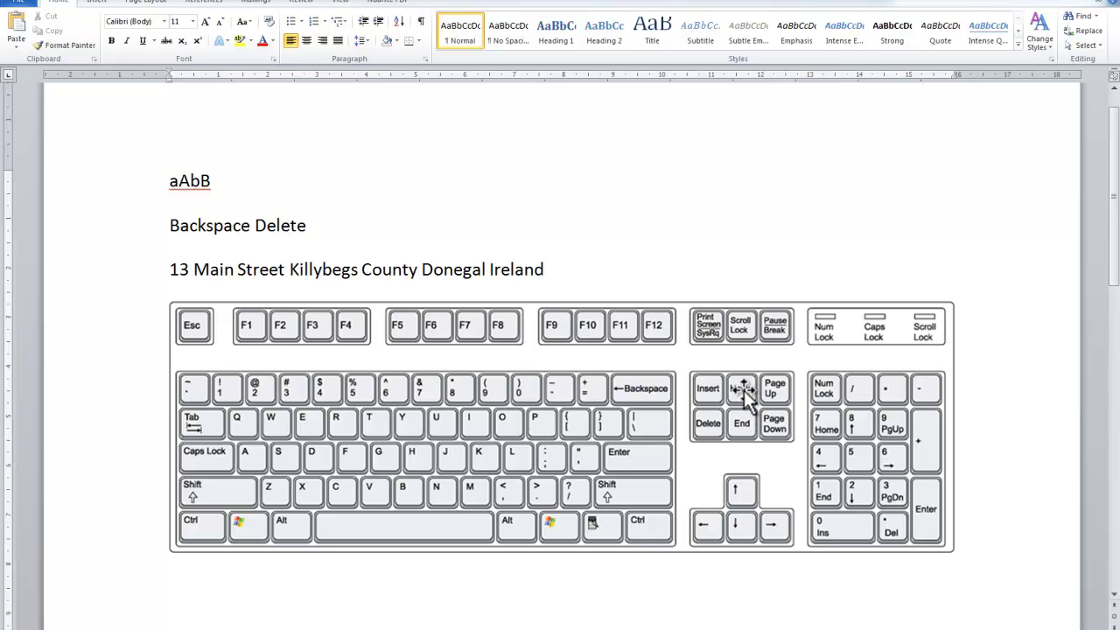
Jump the insertion point to the start of the line and to the end of the document
{"action": "key", "text": "Home"}
{"action": "key", "text": "ctrl+End"}
Starting from the end of "Backspace Delete", move the insertion point word by word, finishing before the street name in the address line
{"action": "left_click", "coordinate": [315, 225]}
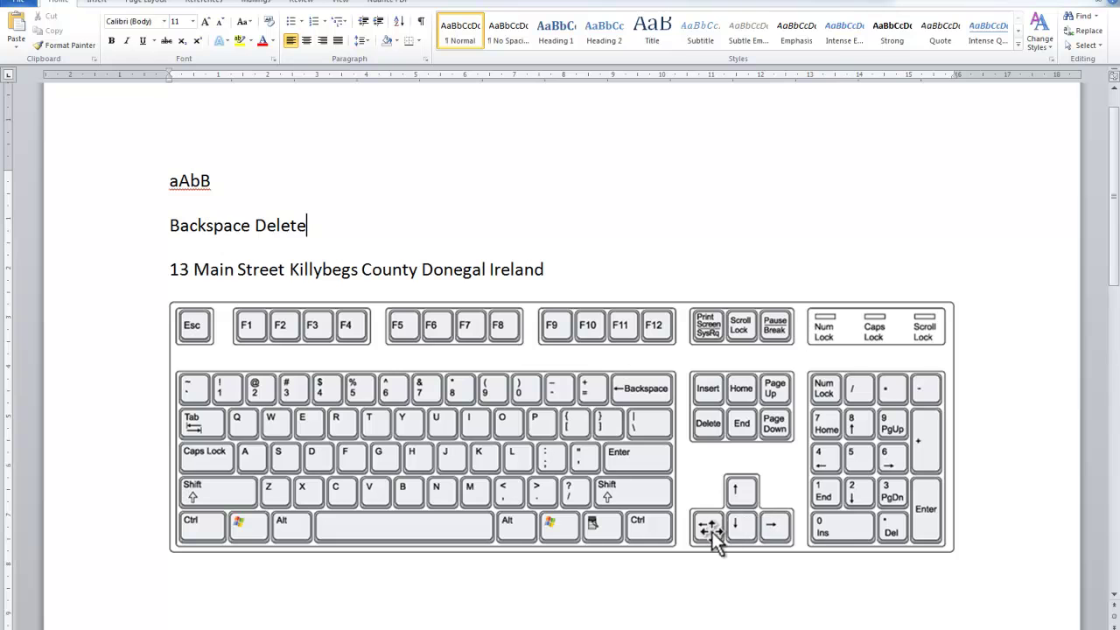
{"action": "key", "text": "ctrl+Left"}
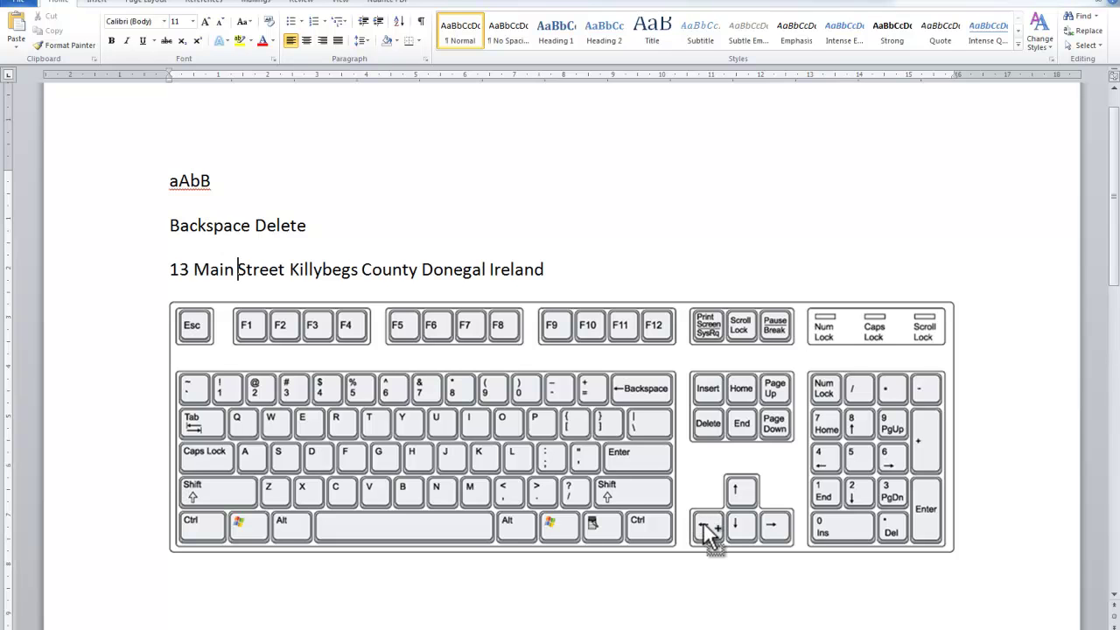
{"action": "key", "text": "ctrl+Right"}
{"action": "key", "text": "ctrl+Left"}
{"action": "key", "text": "ctrl+Left"}
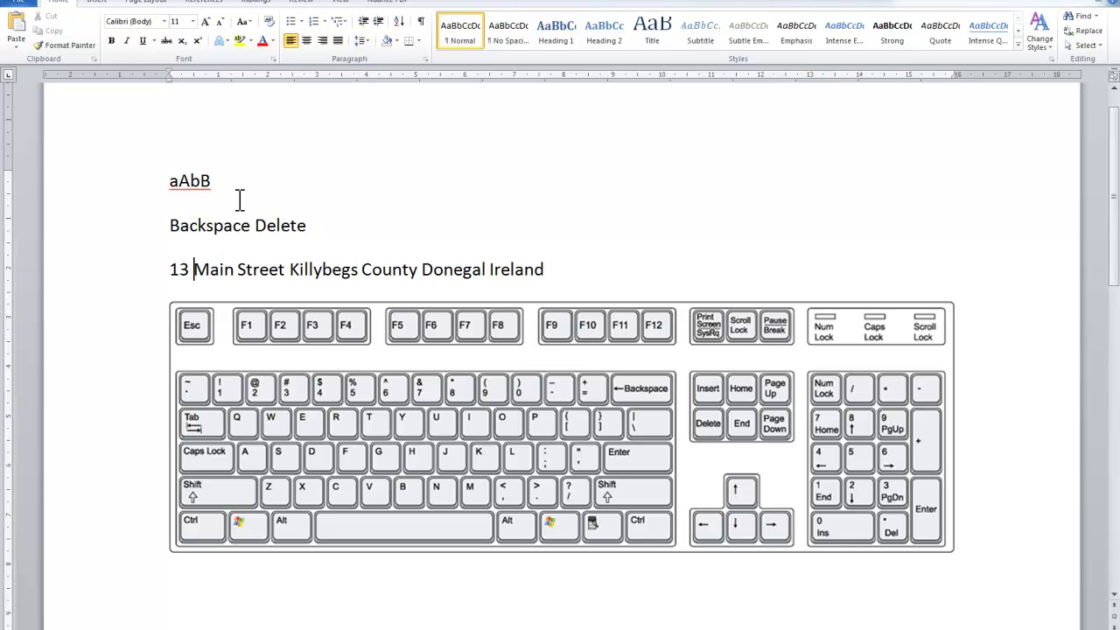
Delete the "aAbB" line and undo the deletion
{"action": "left_click_drag", "start_coordinate": [173, 182], "coordinate": [210, 181]}
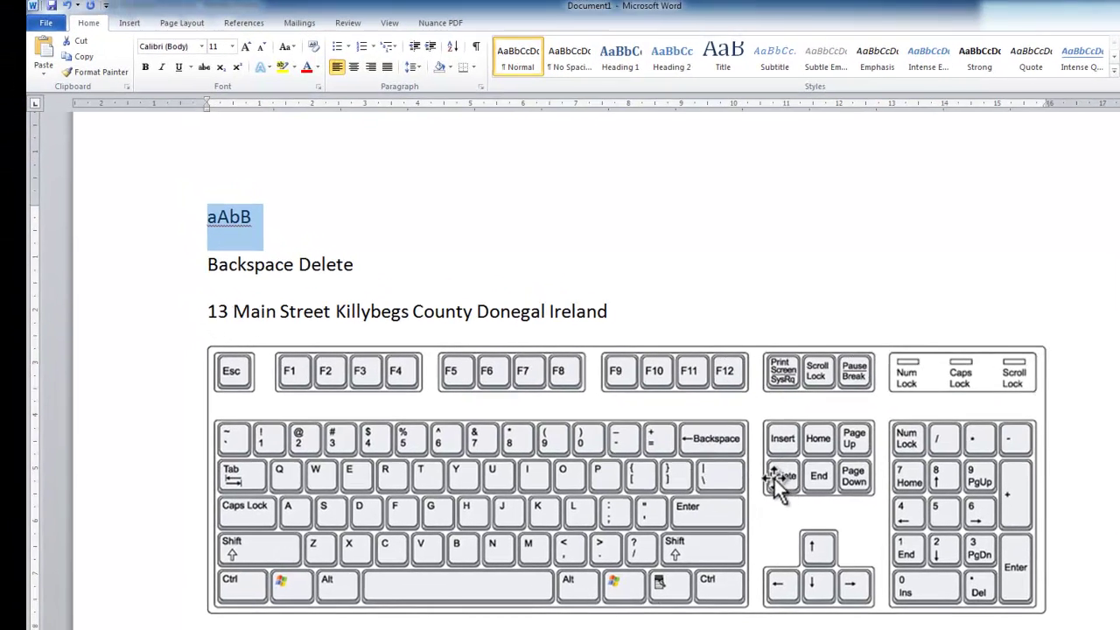
{"action": "key", "text": "Delete"}
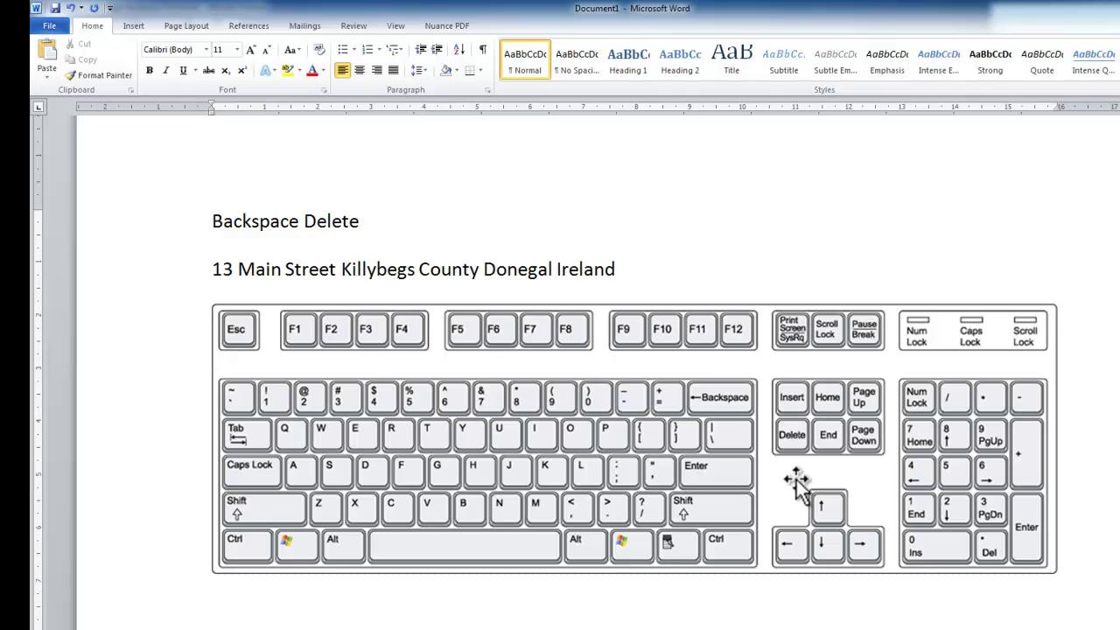
{"action": "left_click", "coordinate": [72, 9]}
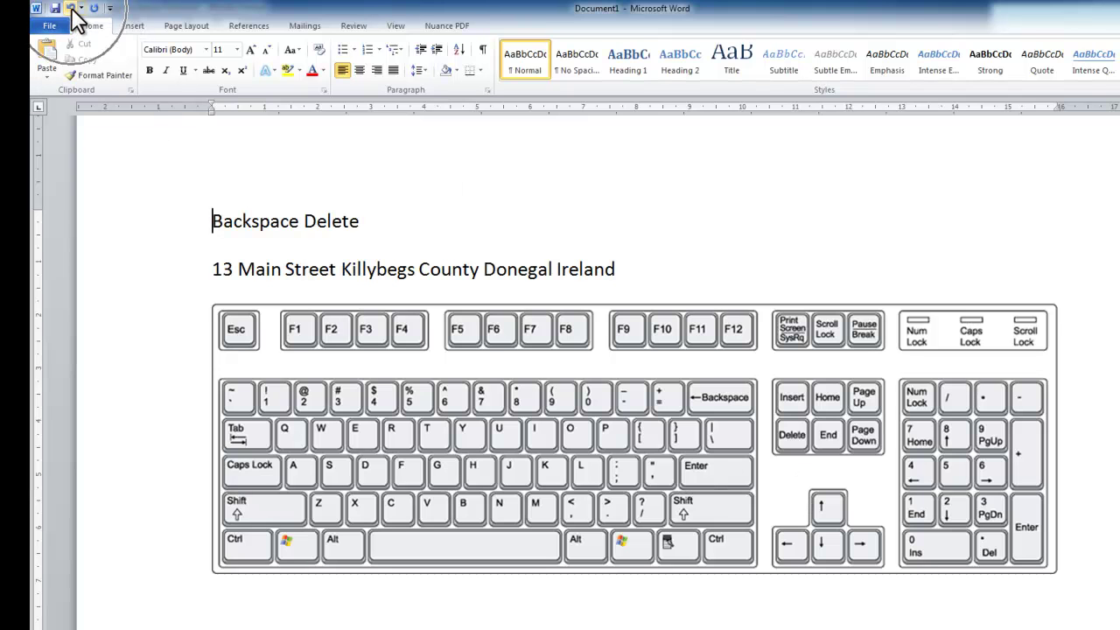
{"action": "left_click", "coordinate": [72, 9]}
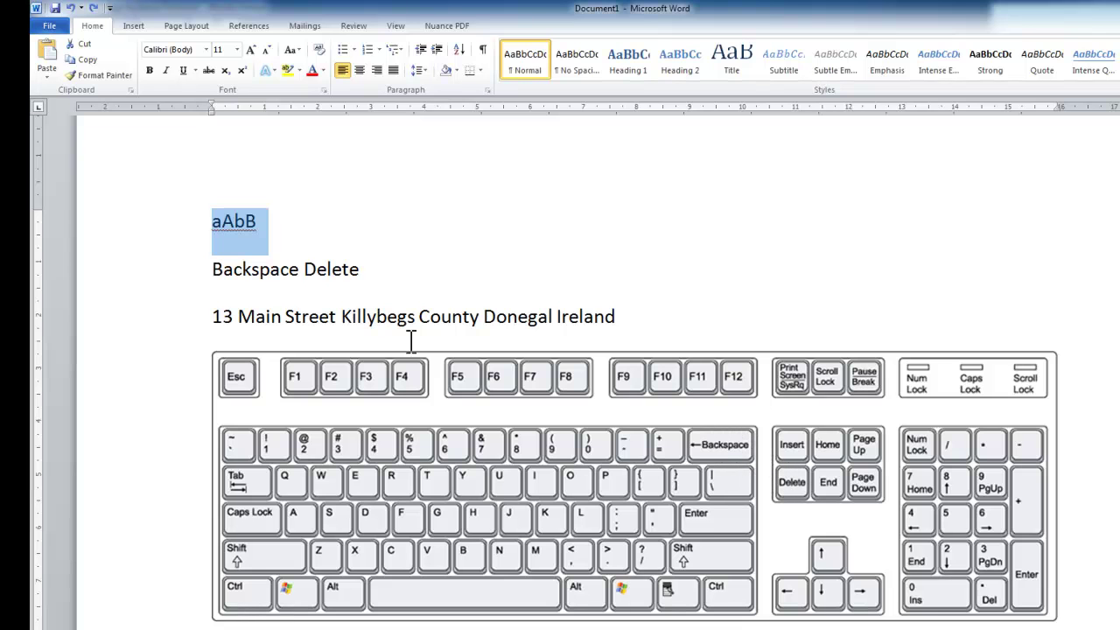
Erase the word "Backspace" and the space after it, working backward from the start of "Delete"
{"action": "left_click", "coordinate": [304, 268]}
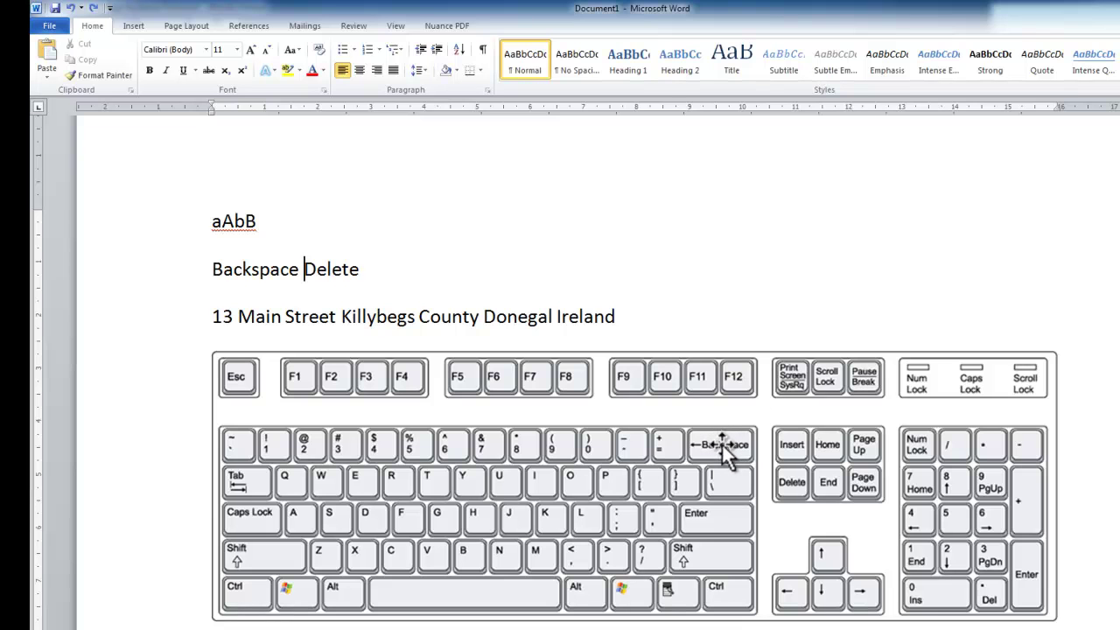
{"action": "key", "text": "BackSpace"}
{"action": "key", "text": "BackSpace"}
{"action": "key", "text": "BackSpace"}
{"action": "key", "text": "BackSpace"}
{"action": "key", "text": "BackSpace"}
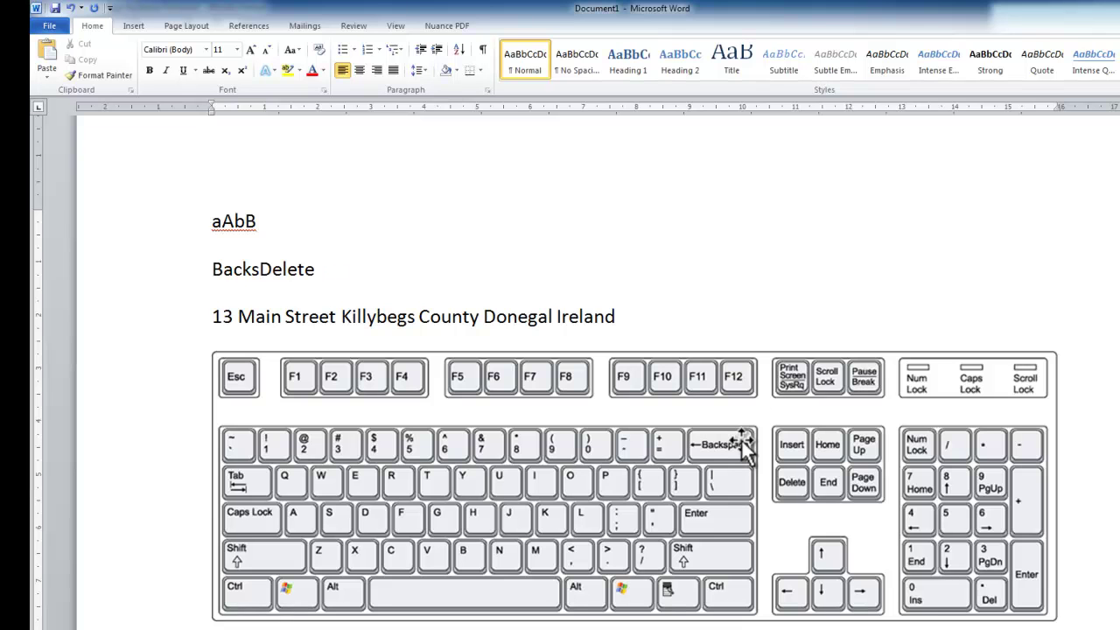
{"action": "key", "text": "BackSpace"}
{"action": "key", "text": "BackSpace"}
{"action": "key", "text": "BackSpace"}
{"action": "key", "text": "BackSpace"}
{"action": "key", "text": "BackSpace"}
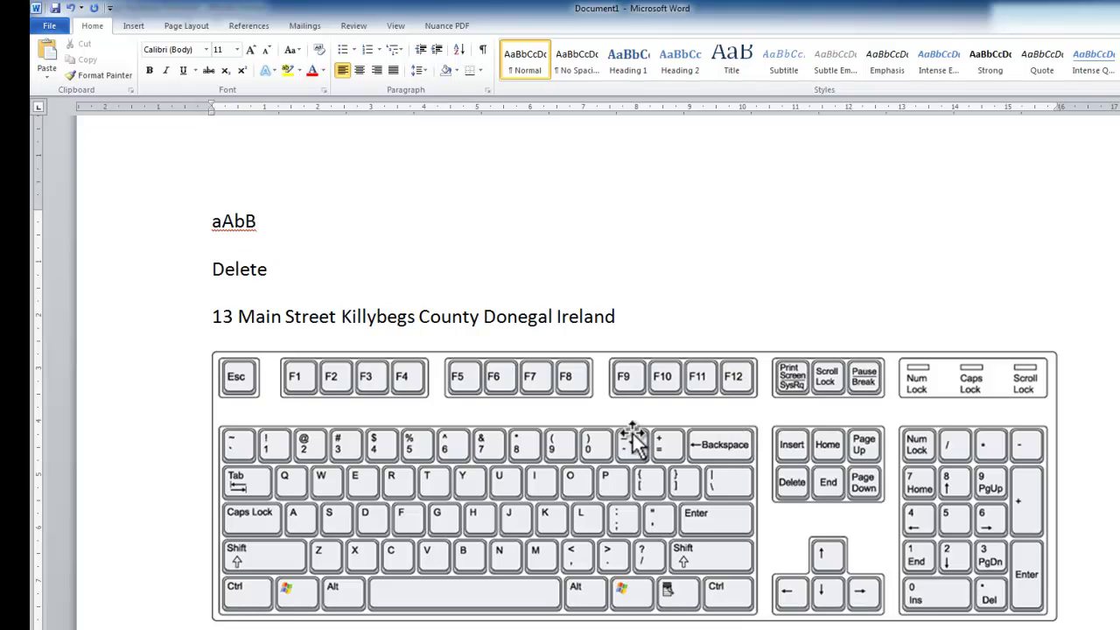
Erase the remaining word "Delete" forward from its start and show the formatting marks
{"action": "key", "text": "Delete"}
{"action": "key", "text": "Delete"}
{"action": "key", "text": "Delete"}
{"action": "key", "text": "Delete"}
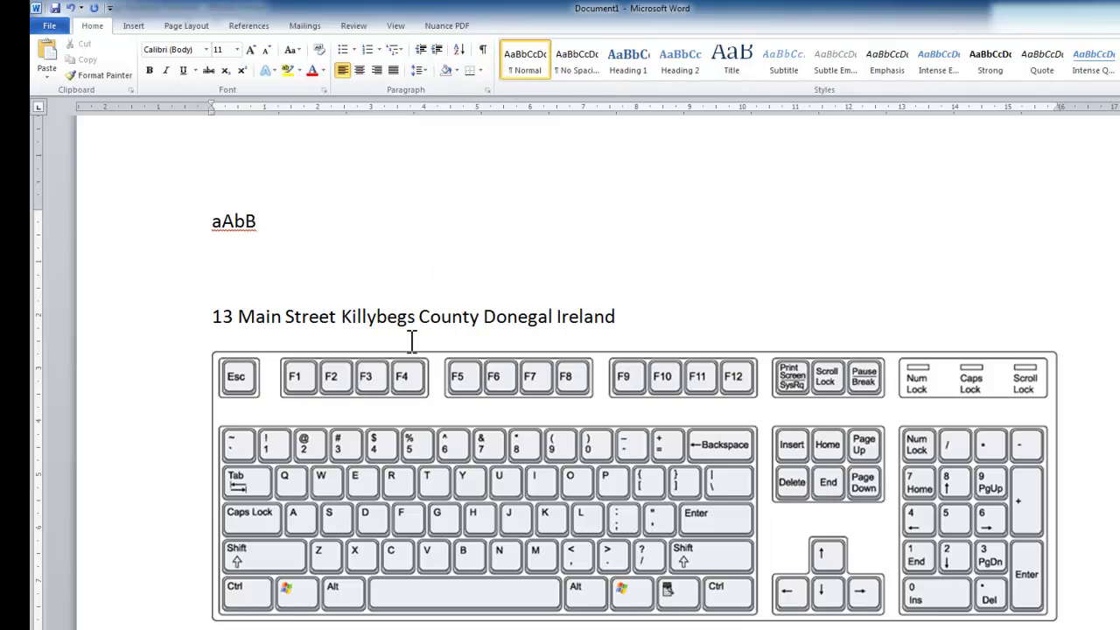
{"action": "left_click", "coordinate": [484, 50]}
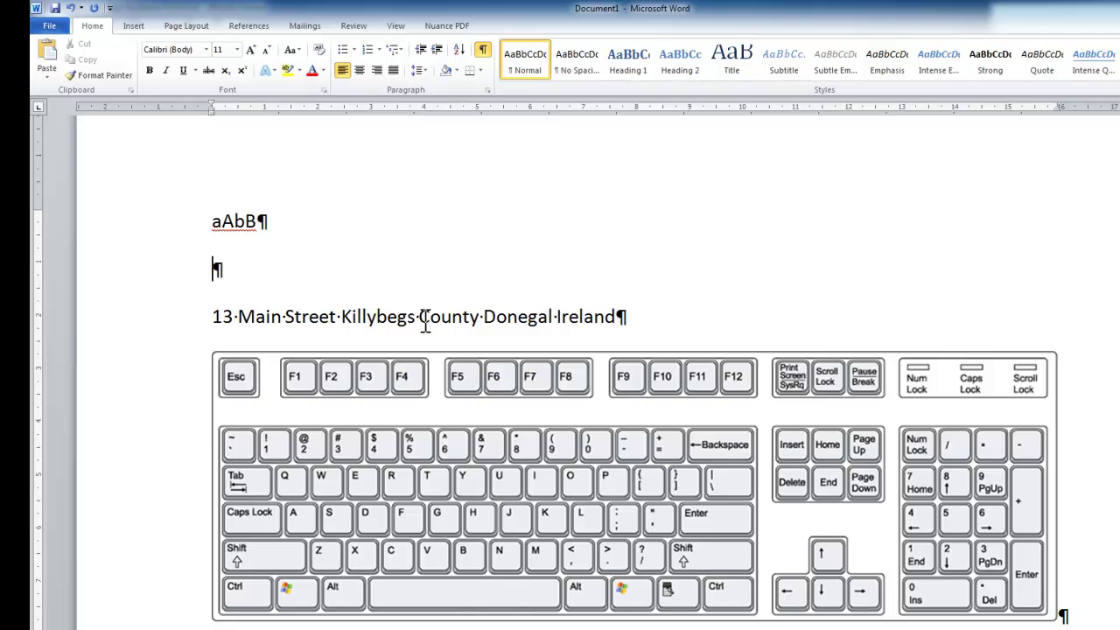
Split the address line into separate paragraphs before the town, the county and the country, dismissing the color scheme prompt
{"action": "left_click", "coordinate": [341, 317]}
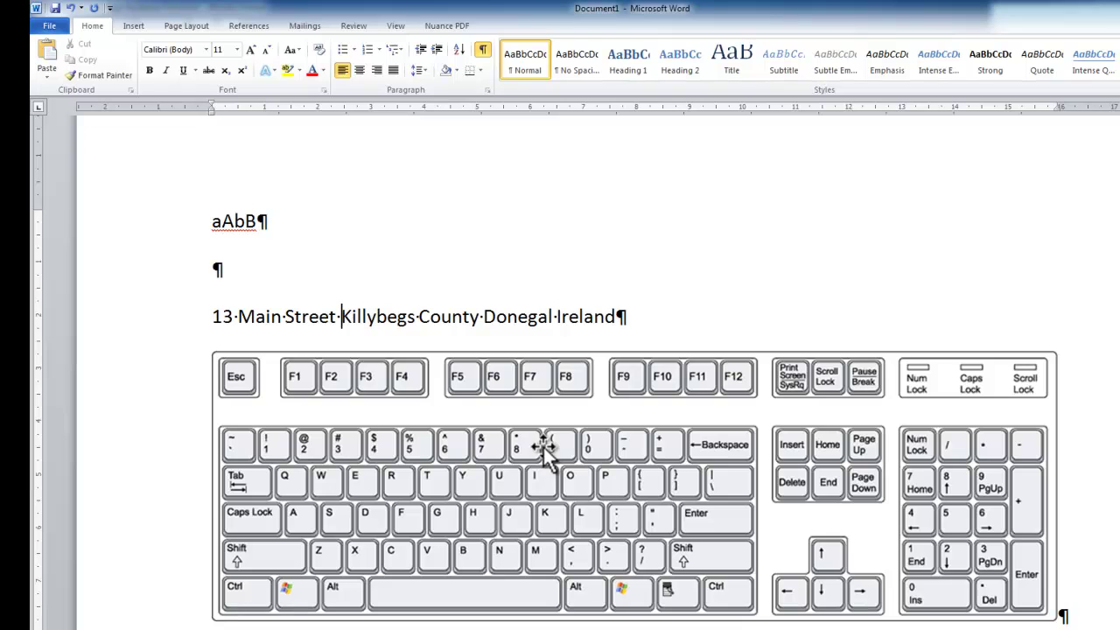
{"action": "key", "text": "Return"}
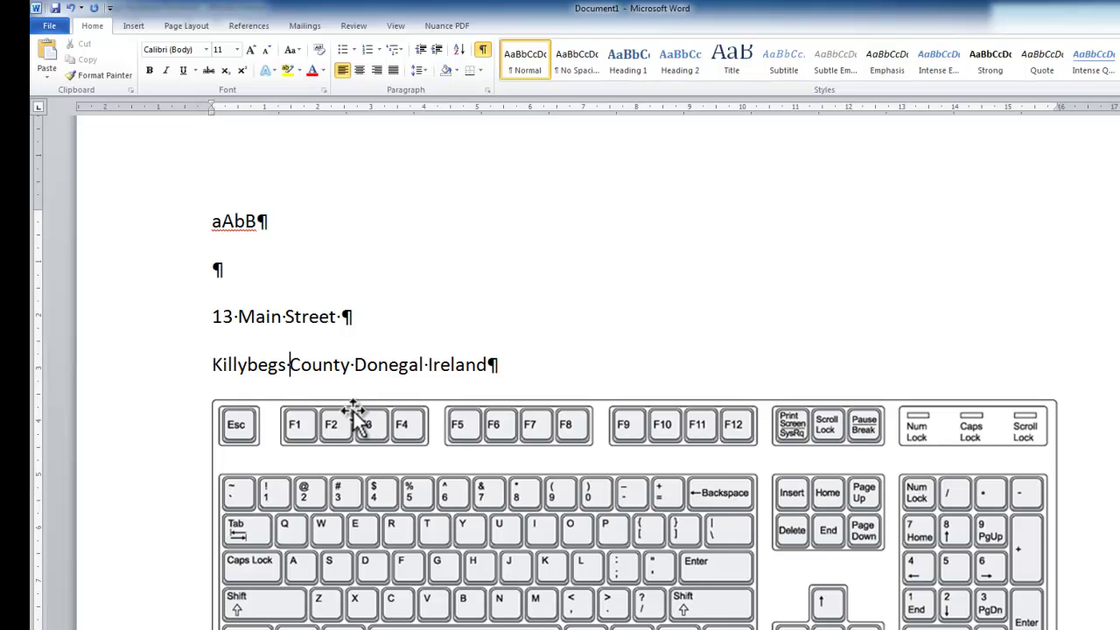
{"action": "key", "text": "Return"}
{"action": "key", "text": "Right"}
{"action": "key", "text": "Right"}
{"action": "key", "text": "Right"}
{"action": "key", "text": "Right"}
{"action": "key", "text": "Right"}
{"action": "key", "text": "Right"}
{"action": "key", "text": "Right"}
{"action": "key", "text": "Right"}
{"action": "key", "text": "Right"}
{"action": "key", "text": "Right"}
{"action": "key", "text": "Right"}
{"action": "key", "text": "Right"}
{"action": "key", "text": "Right"}
{"action": "key", "text": "Right"}
{"action": "key", "text": "Right"}
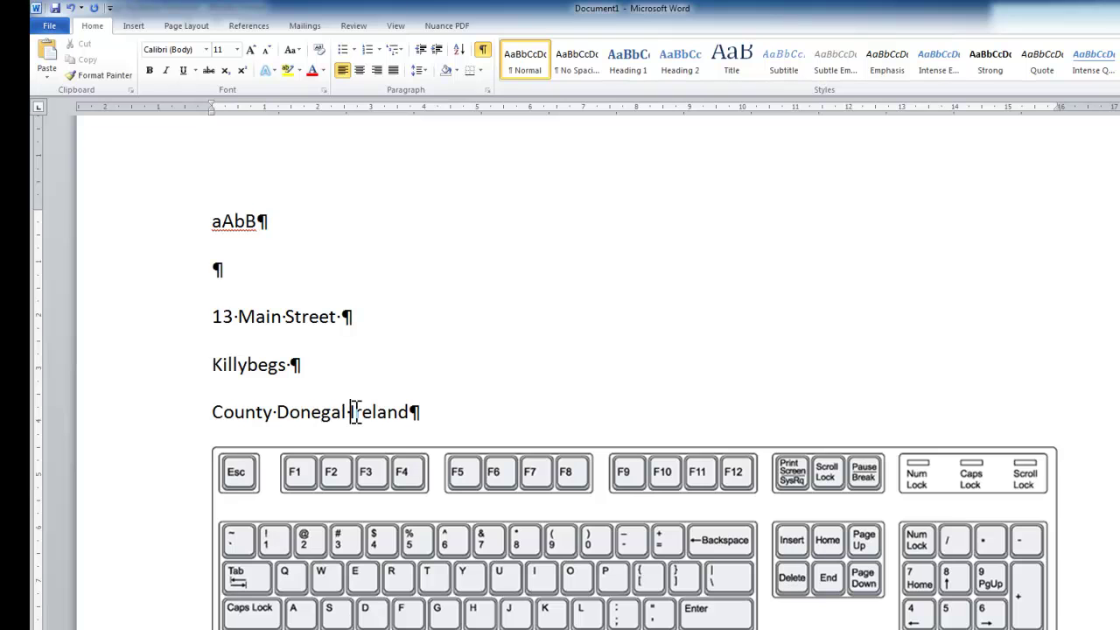
{"action": "key", "text": "Return"}
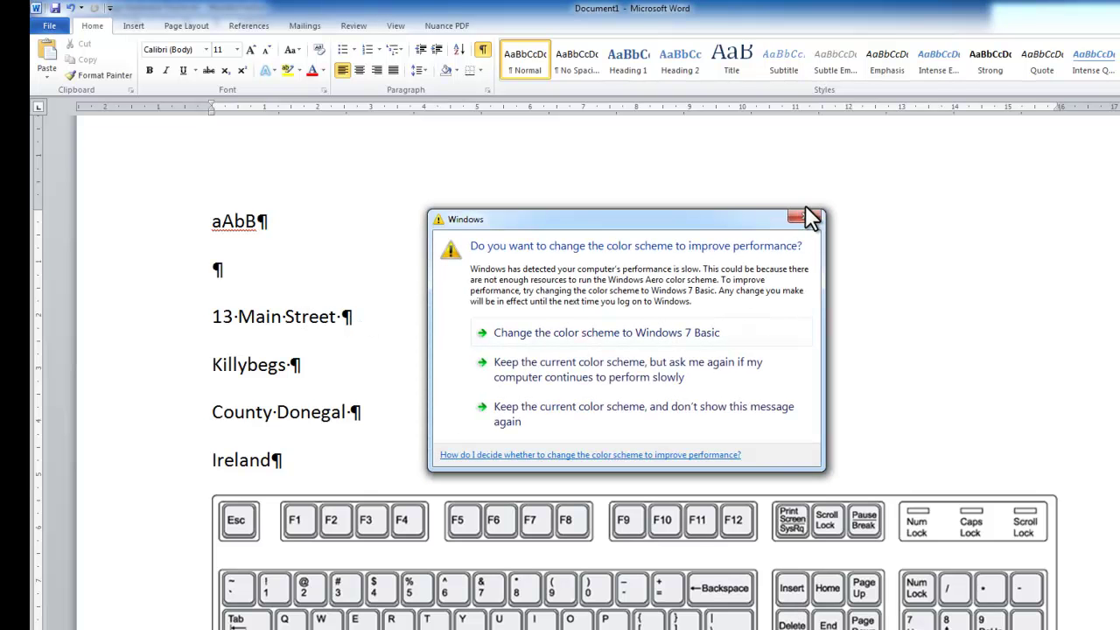
{"action": "left_click", "coordinate": [805, 216]}
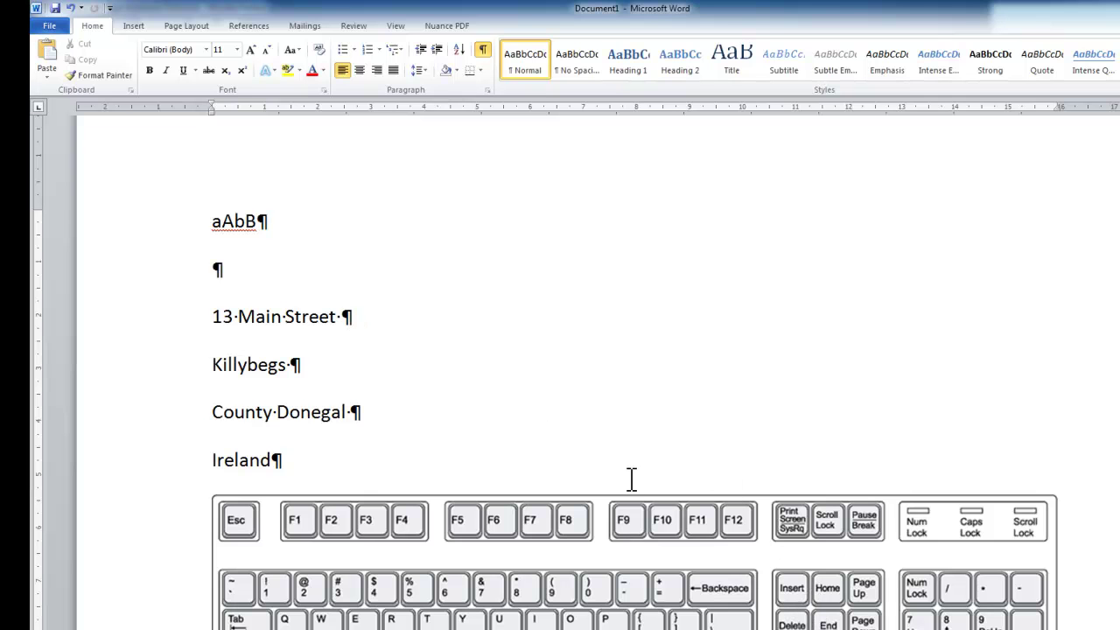
Join the four address paragraphs back into one line by removing the paragraph marks between them
{"action": "key", "text": "Delete"}
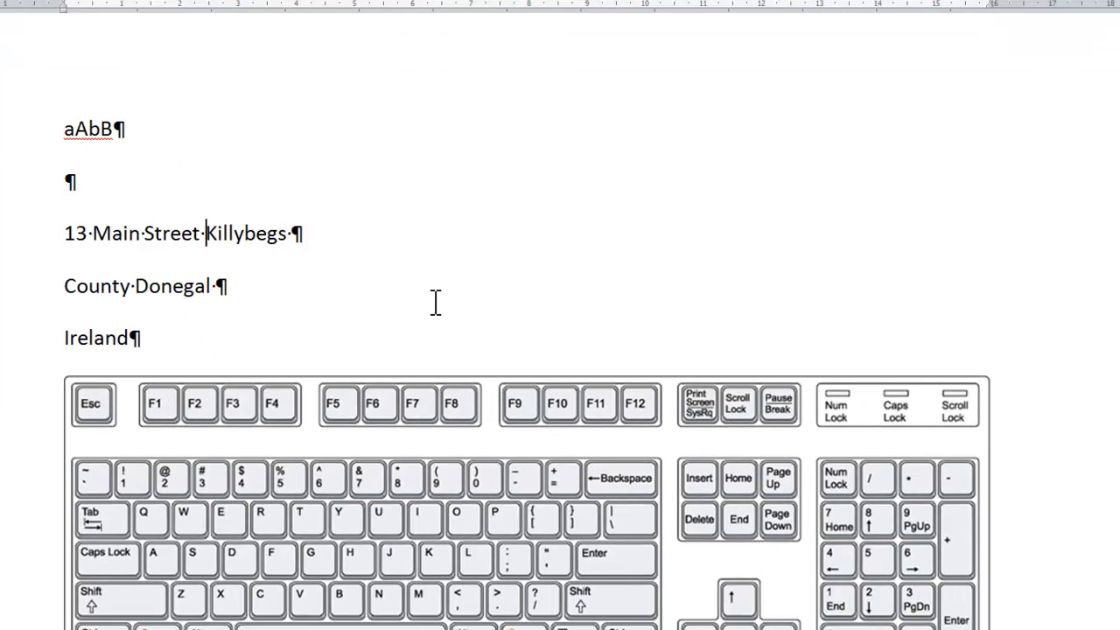
{"action": "key", "text": "End"}
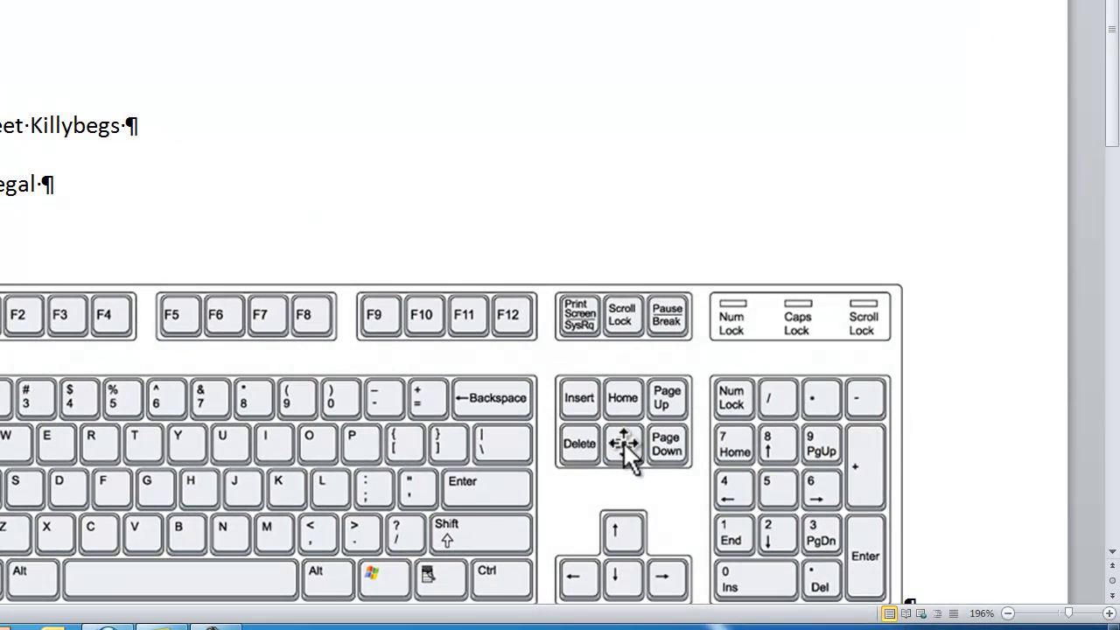
{"action": "key", "text": "Delete"}
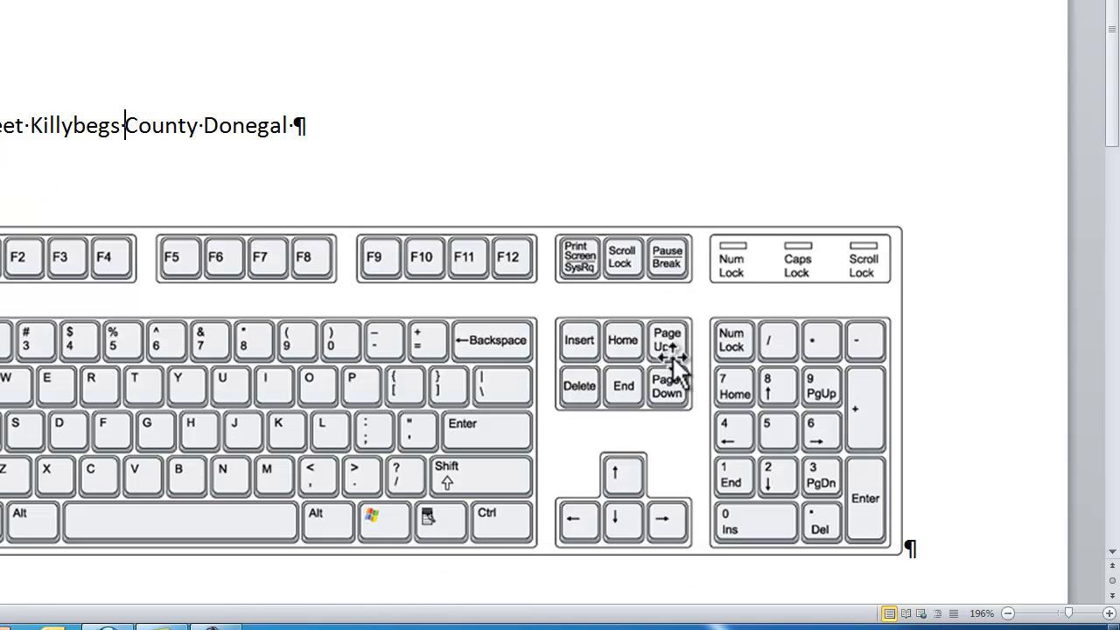
{"action": "key", "text": "End"}
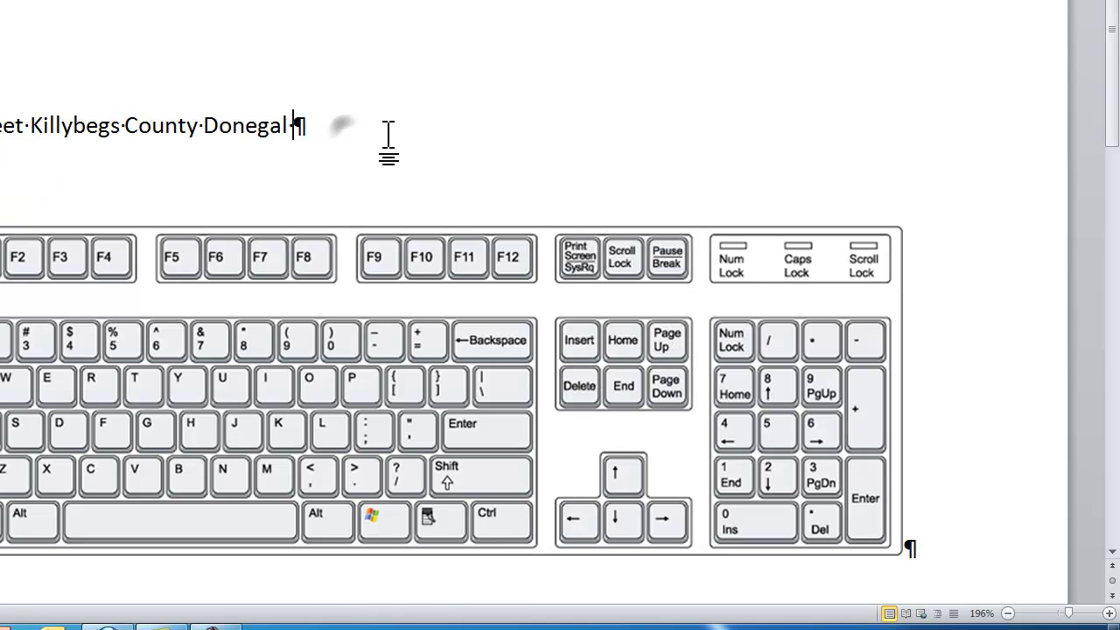
{"action": "key", "text": "Delete"}
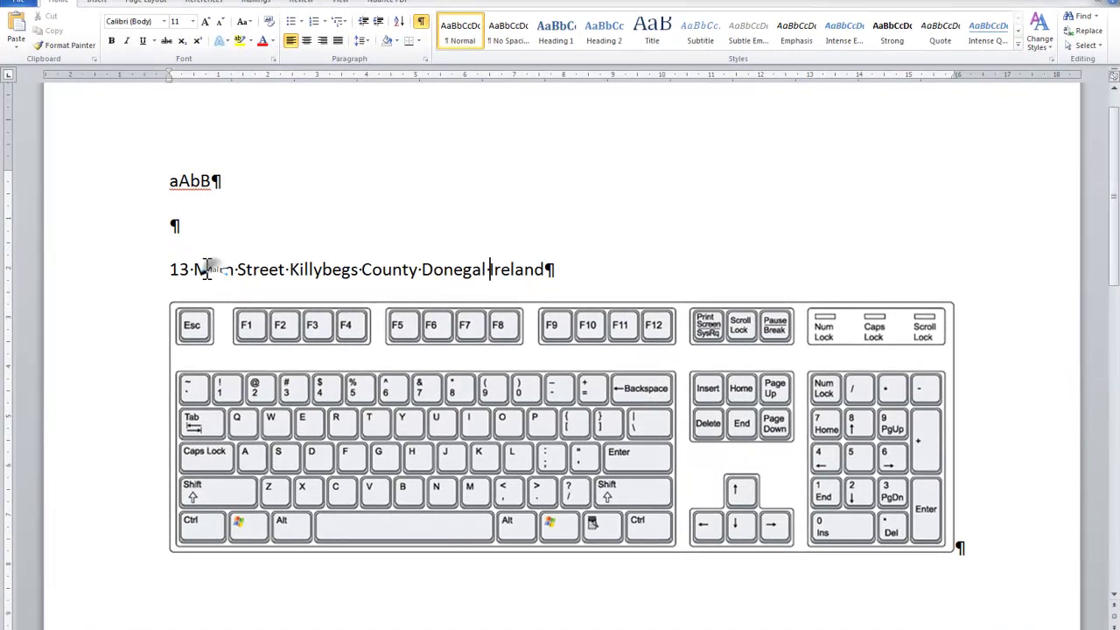
Select the street name, the word "County", the county name and the town name in the address line one after another
{"action": "left_click_drag", "start_coordinate": [195, 269], "coordinate": [282, 275]}
{"action": "left_click", "coordinate": [363, 270]}
{"action": "left_click_drag", "start_coordinate": [363, 269], "coordinate": [419, 273]}
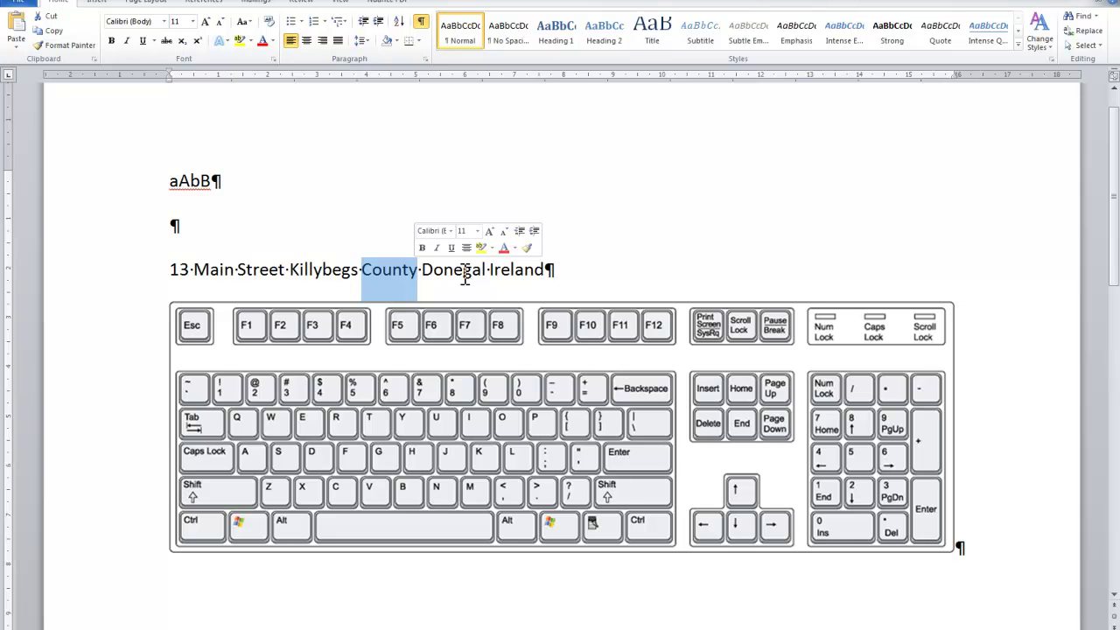
{"action": "double_click", "coordinate": [457, 270]}
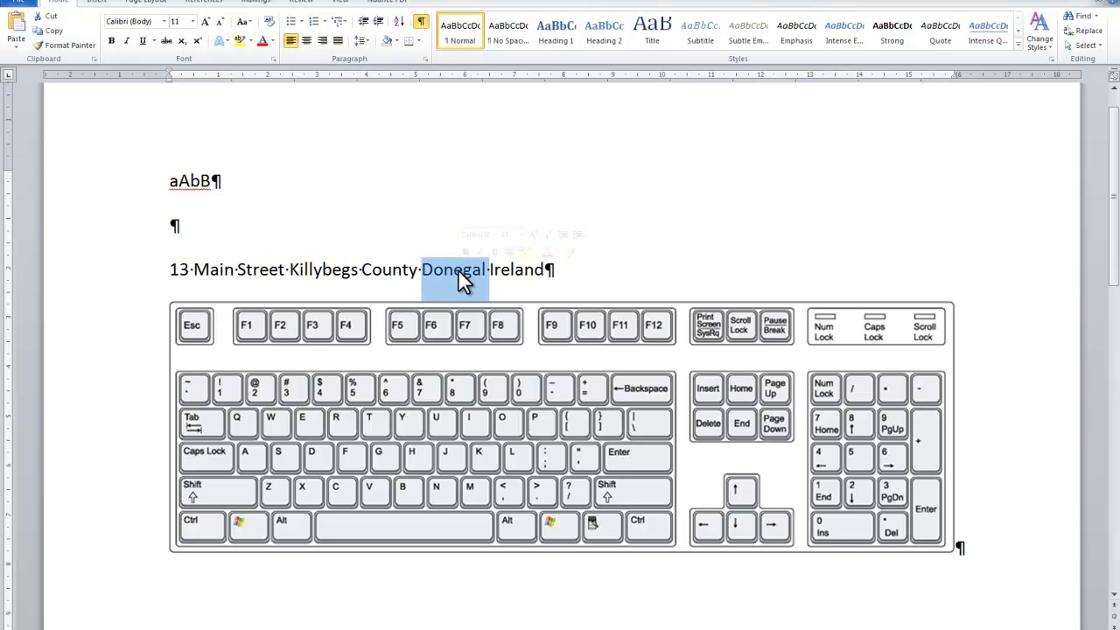
{"action": "double_click", "coordinate": [322, 269]}
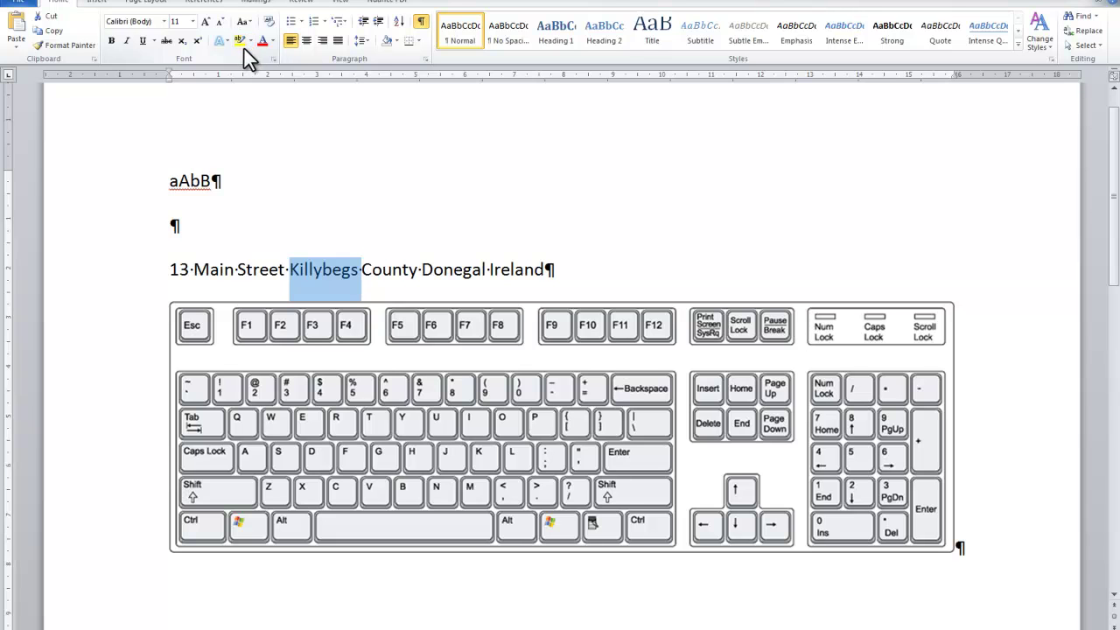
Select whole lines from the page margin, finishing with the address line
{"action": "left_click", "coordinate": [141, 277]}
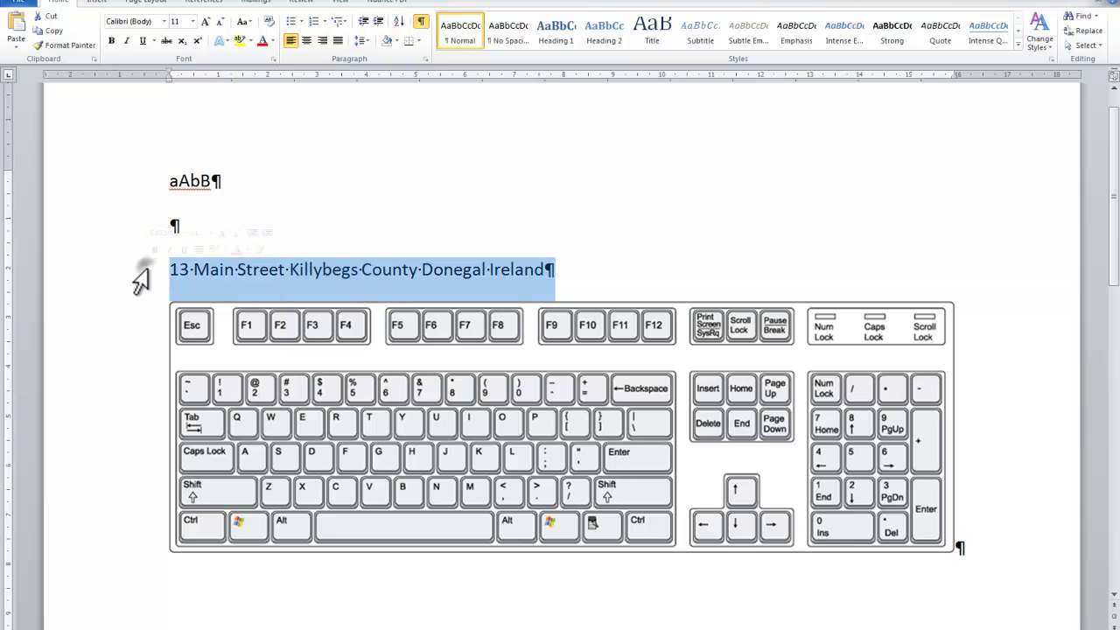
{"action": "left_click", "coordinate": [119, 199]}
{"action": "left_click", "coordinate": [105, 277]}
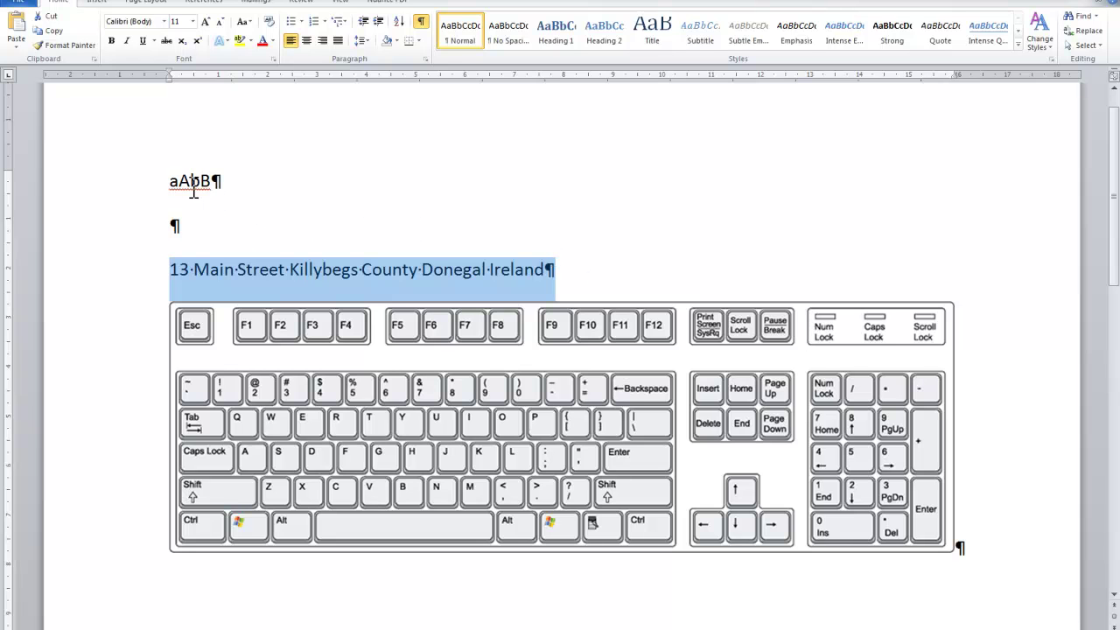
Select the address text character by character from its start to partway through the word "County"
{"action": "left_click", "coordinate": [172, 269]}
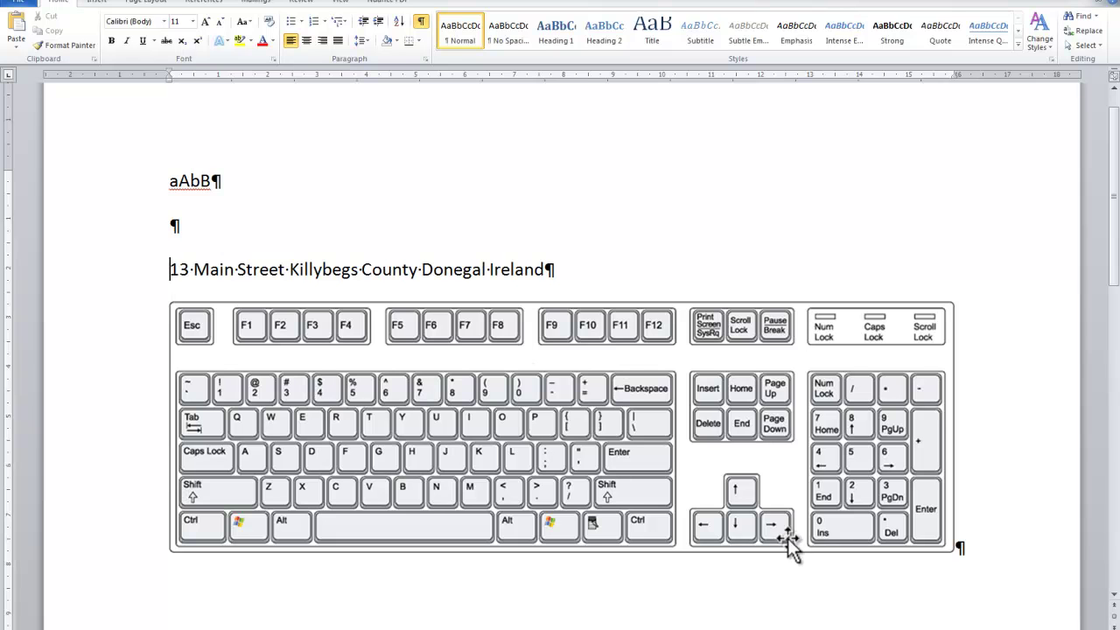
{"action": "key", "text": "shift+Right"}
{"action": "key", "text": "shift+Right"}
{"action": "key", "text": "shift+Right"}
{"action": "key", "text": "shift+Right"}
{"action": "key", "text": "shift+Right"}
{"action": "key", "text": "shift+Right"}
{"action": "key", "text": "shift+Right"}
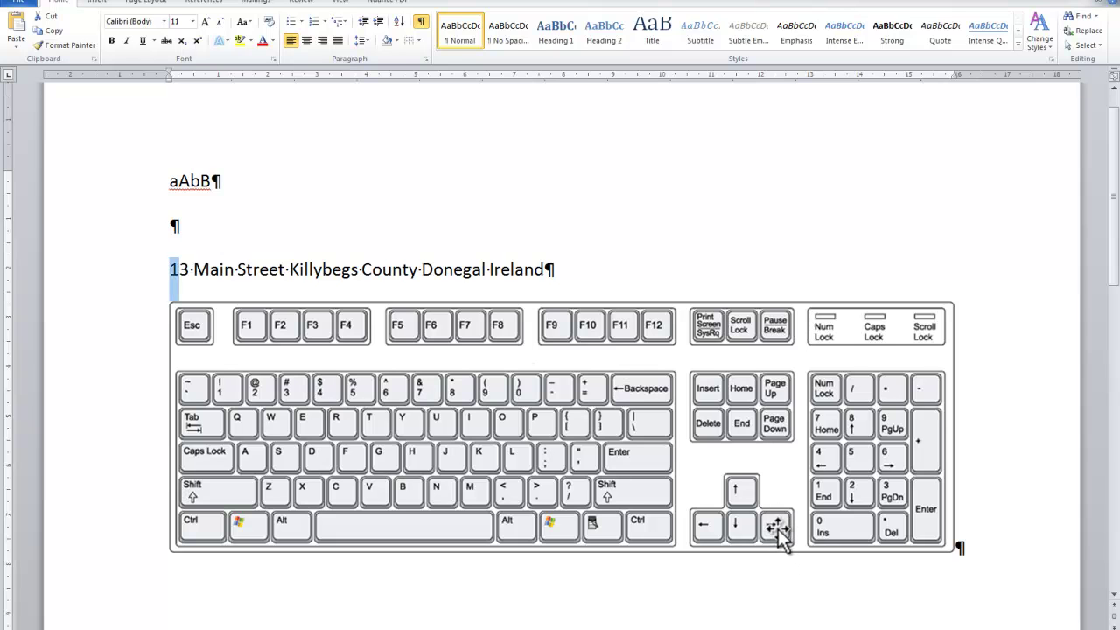
{"action": "key", "text": "shift+Right"}
{"action": "key", "text": "shift+Right"}
{"action": "key", "text": "shift+Right"}
{"action": "key", "text": "shift+Right"}
{"action": "key", "text": "shift+Right"}
{"action": "key", "text": "shift+Right"}
{"action": "key", "text": "shift+Right"}
{"action": "key", "text": "shift+Right"}
{"action": "key", "text": "shift+Right"}
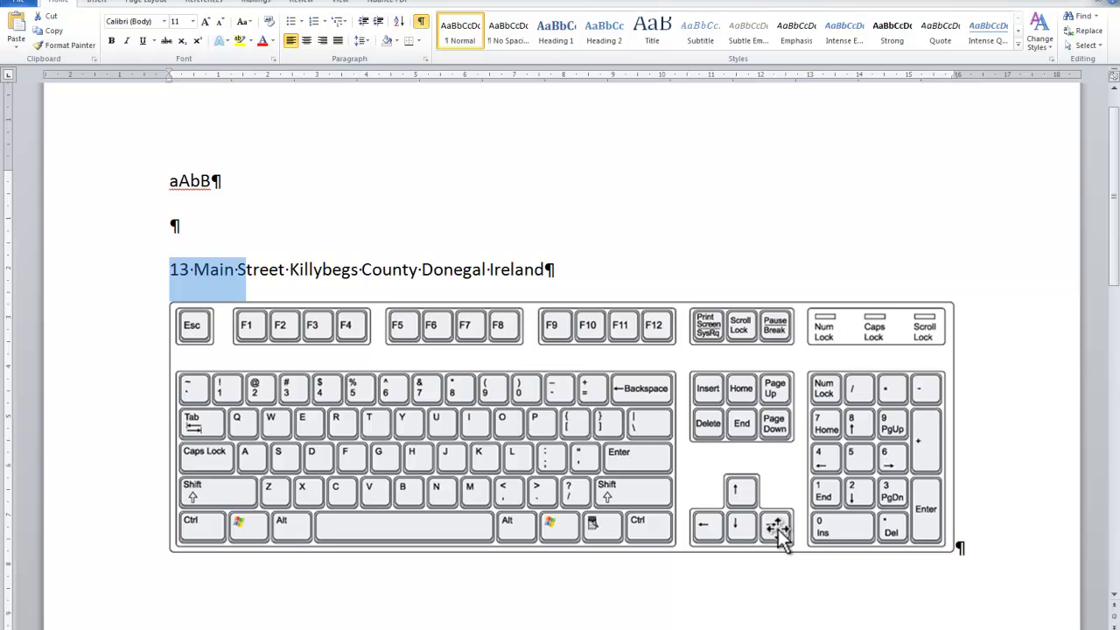
{"action": "key", "text": "shift+Right"}
{"action": "key", "text": "shift+Right"}
{"action": "key", "text": "shift+Right"}
{"action": "key", "text": "shift+Right"}
{"action": "key", "text": "shift+Right"}
{"action": "key", "text": "shift+Right"}
{"action": "key", "text": "shift+Right"}
{"action": "key", "text": "shift+Right"}
{"action": "key", "text": "shift+Right"}
{"action": "key", "text": "shift+Right"}
{"action": "key", "text": "shift+Right"}
{"action": "key", "text": "shift+Right"}
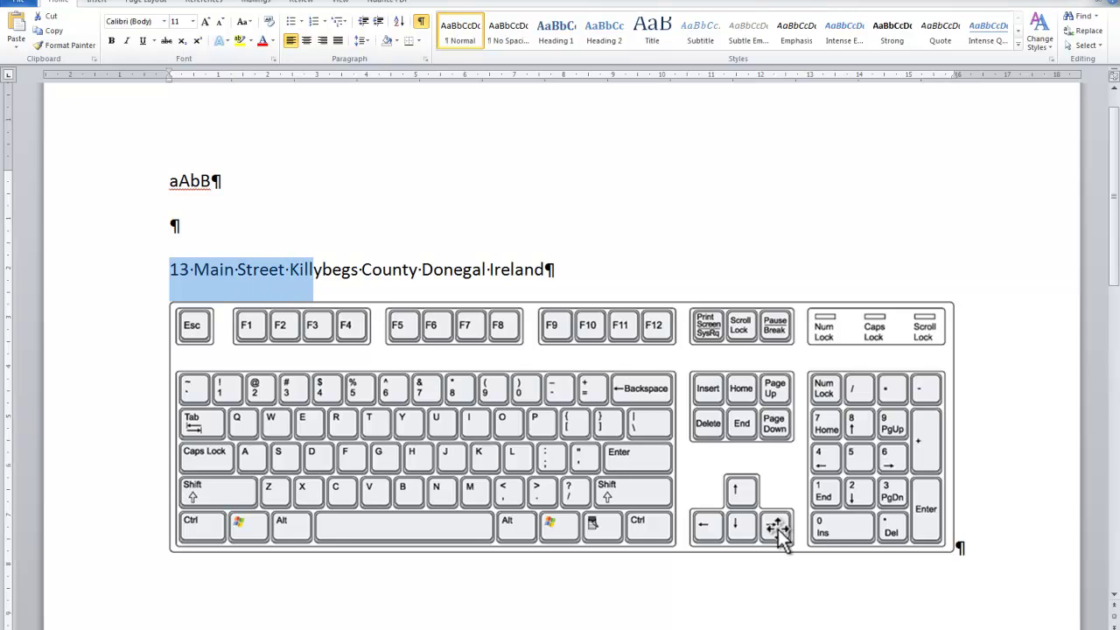
{"action": "key", "text": "shift+Right"}
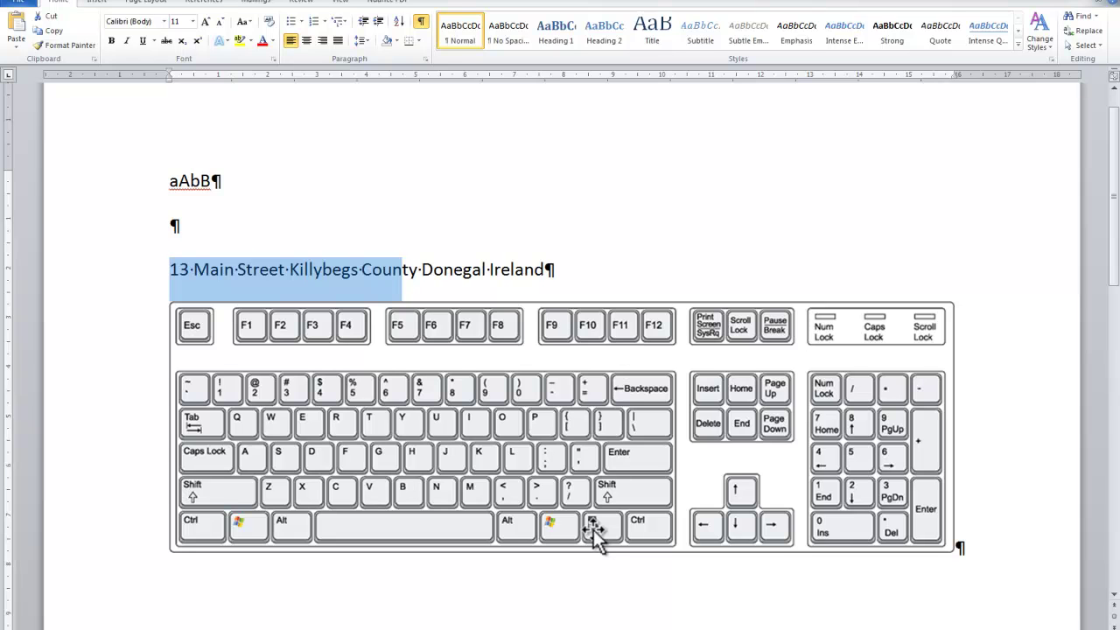
Clear the partial selection and select the whole address line from its first character through its paragraph mark
{"action": "key", "text": "Left"}
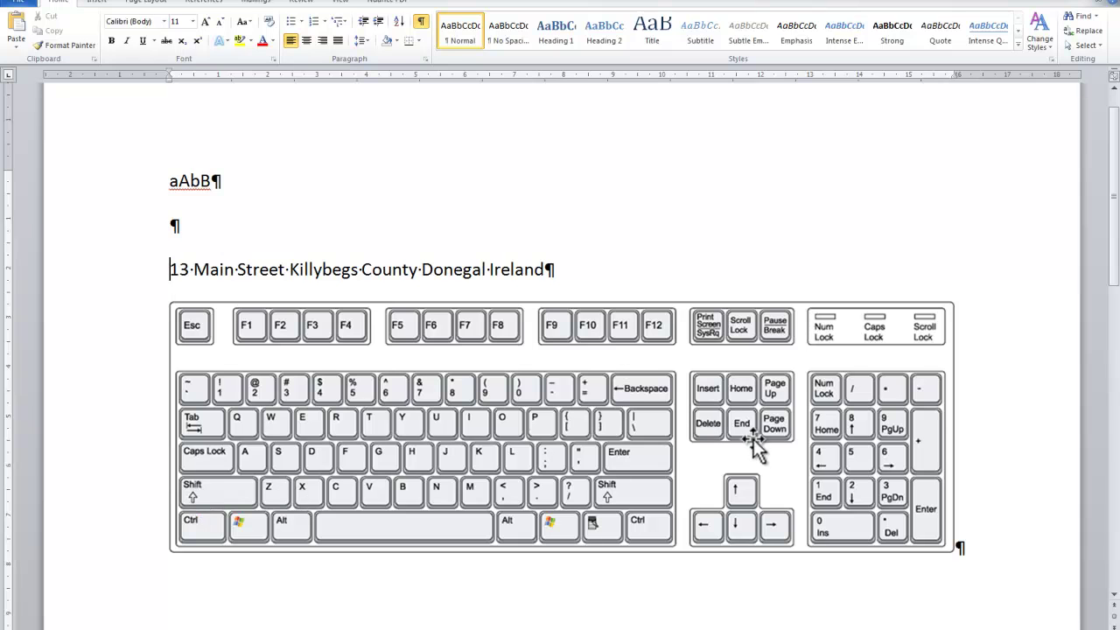
{"action": "key", "text": "shift+End"}
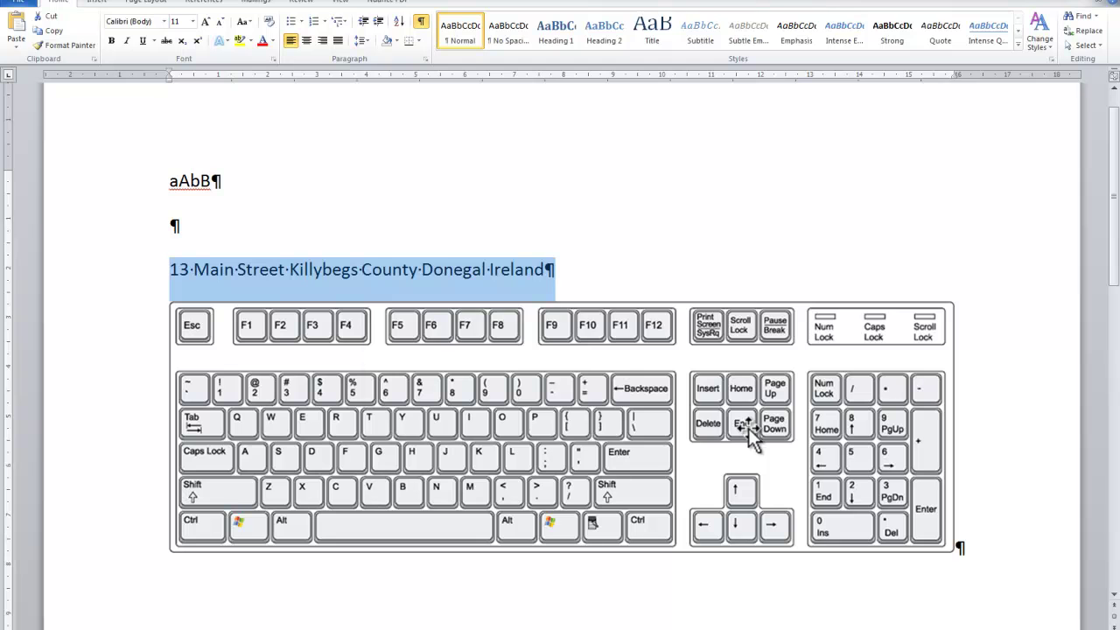
{"action": "left_click", "coordinate": [719, 181]}
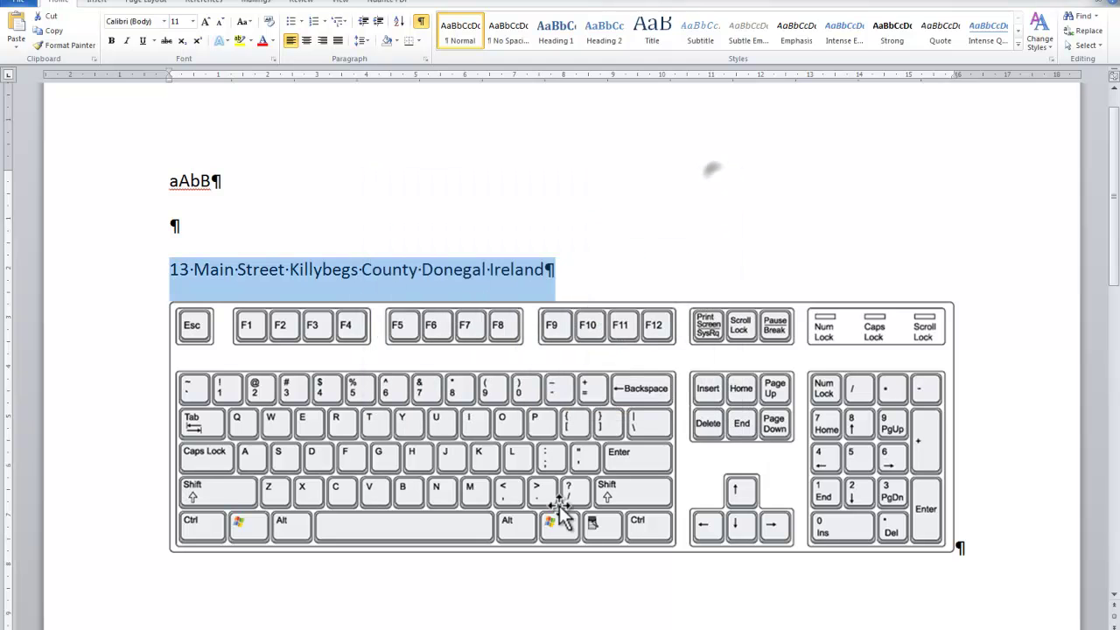
Place the insertion point at the end of the address line and select the last three letters of "Ireland" backwards
{"action": "left_click", "coordinate": [555, 277]}
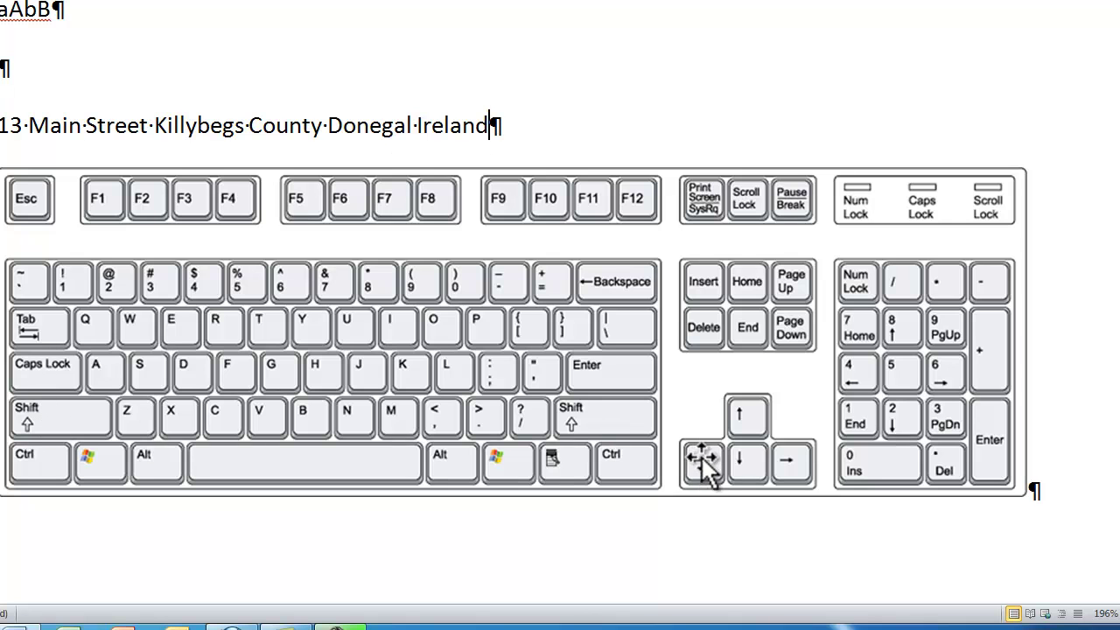
{"action": "key", "text": "shift+Left"}
{"action": "key", "text": "shift+Left"}
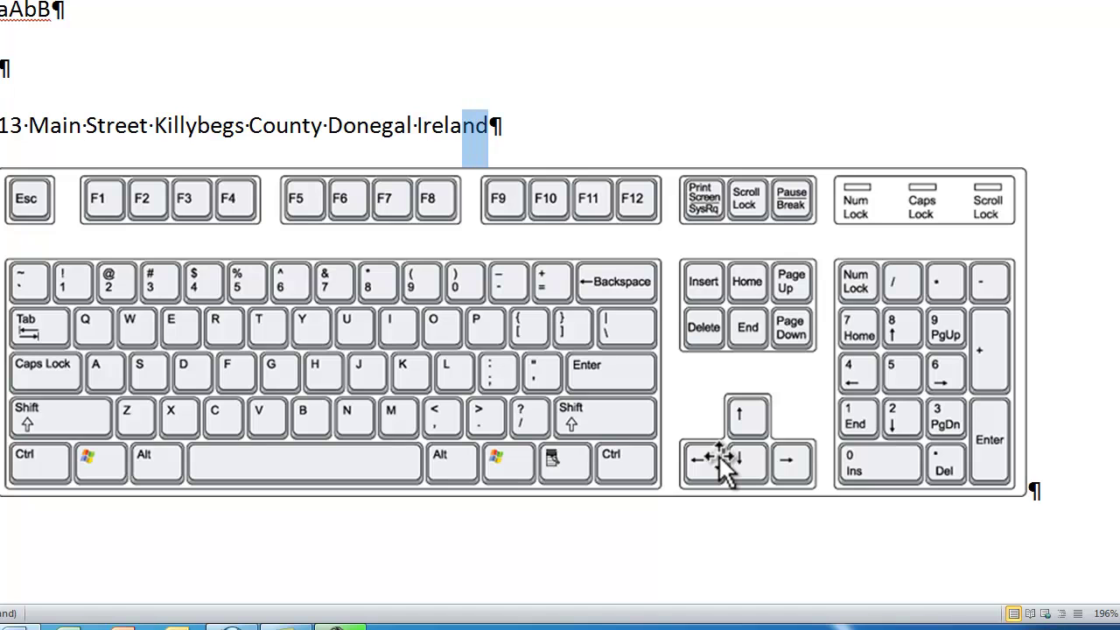
{"action": "key", "text": "shift+Left"}
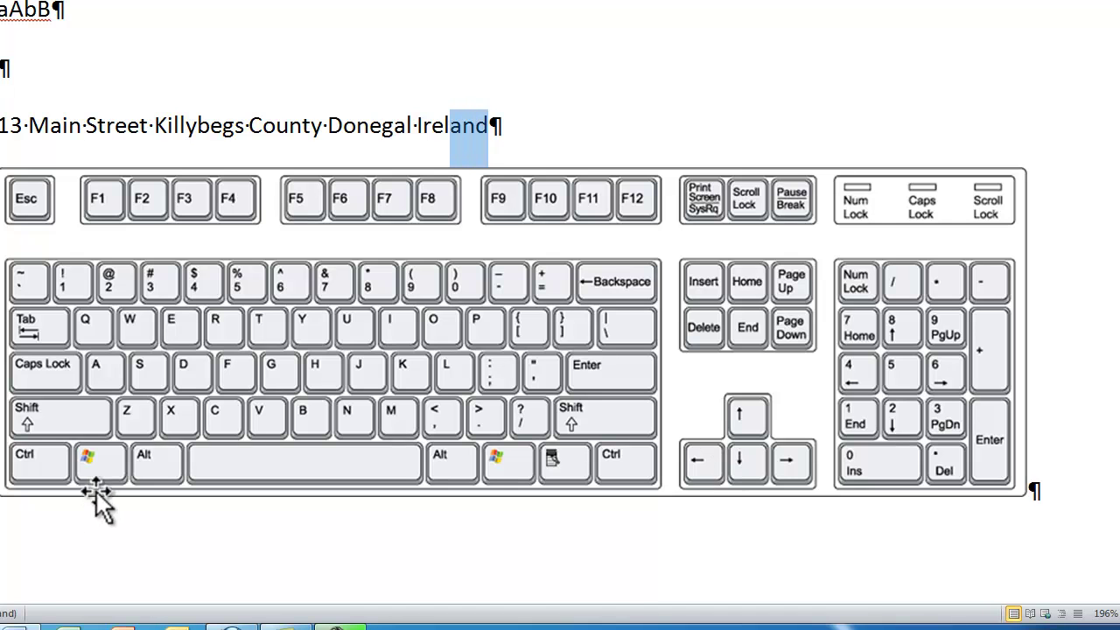
Extend the selection backwards word by word from "Ireland" to the start of the town name
{"action": "key", "text": "ctrl+shift+Left"}
{"action": "key", "text": "ctrl+shift+Left"}
{"action": "key", "text": "ctrl+shift+Left"}
{"action": "key", "text": "ctrl+shift+Left"}
{"action": "key", "text": "ctrl+shift+Left"}
{"action": "key", "text": "ctrl+shift+Left"}
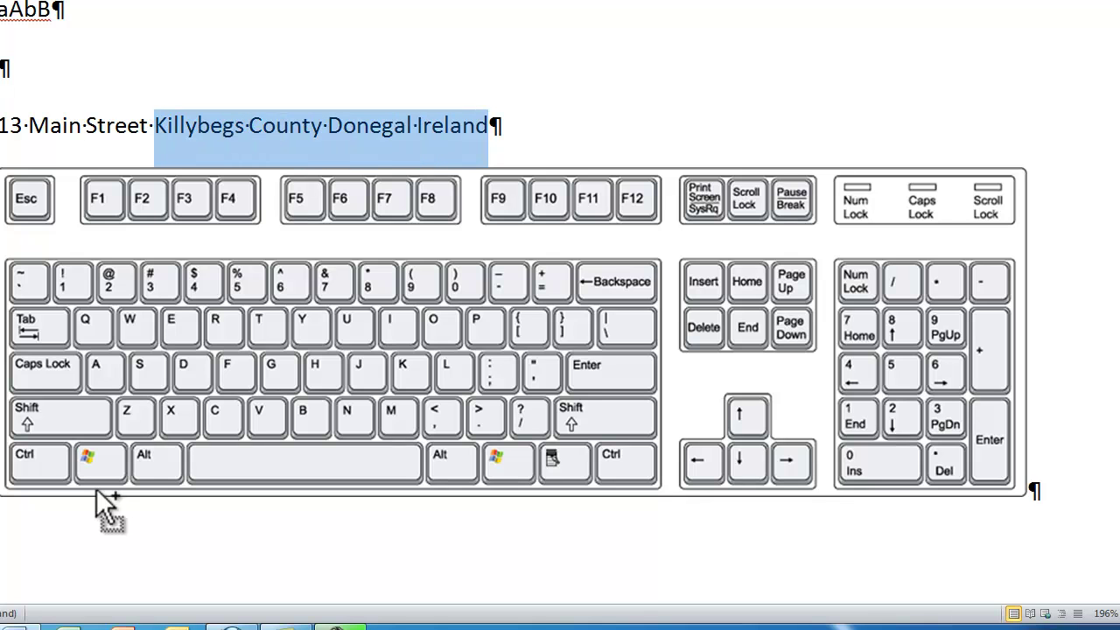
Shrink the selection word by word towards the end of the address line, finishing with no text selected
{"action": "key", "text": "ctrl+shift+Right"}
{"action": "key", "text": "ctrl+shift+Right"}
{"action": "key", "text": "ctrl+shift+Right"}
{"action": "key", "text": "ctrl+shift+Right"}
{"action": "key", "text": "ctrl+shift+Right"}
{"action": "key", "text": "ctrl+shift+Right"}
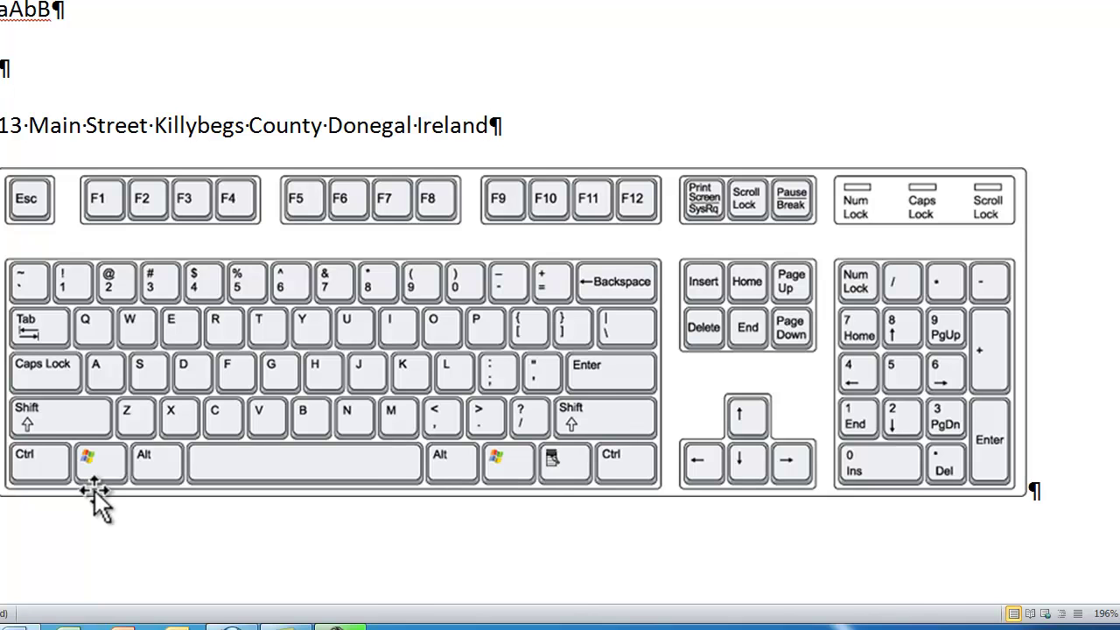
{"action": "key", "text": "ctrl+Left"}
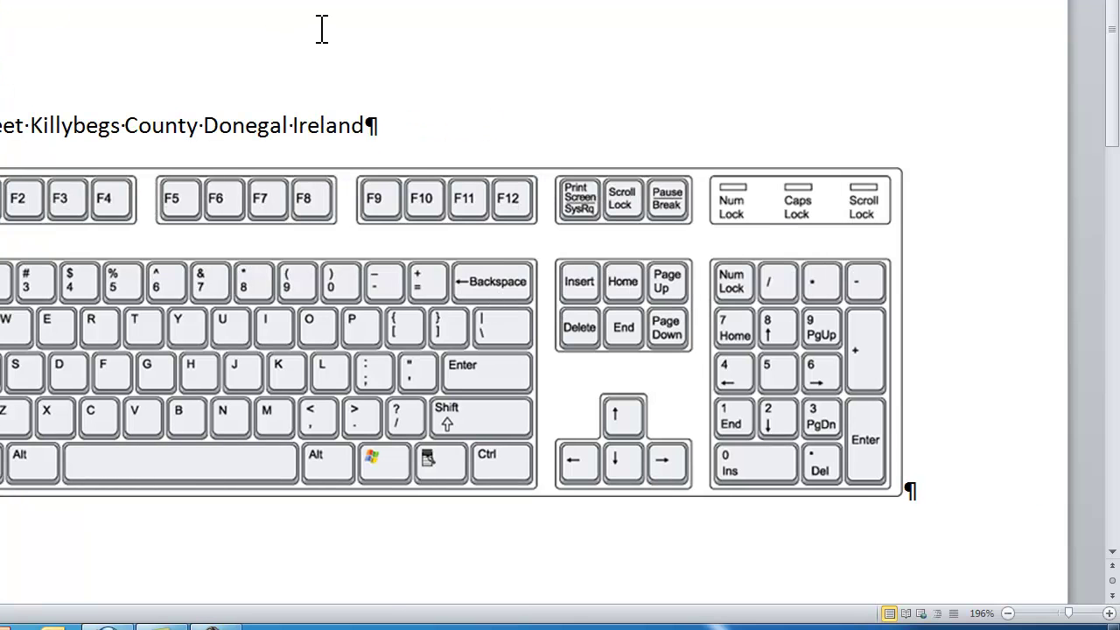